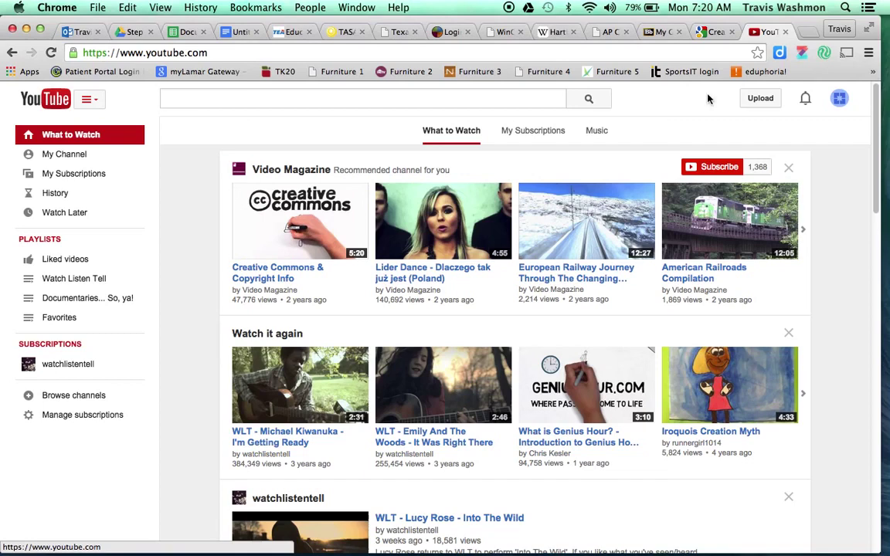
Open the video upload page and keep the privacy setting at Public.
left_click(759, 100)
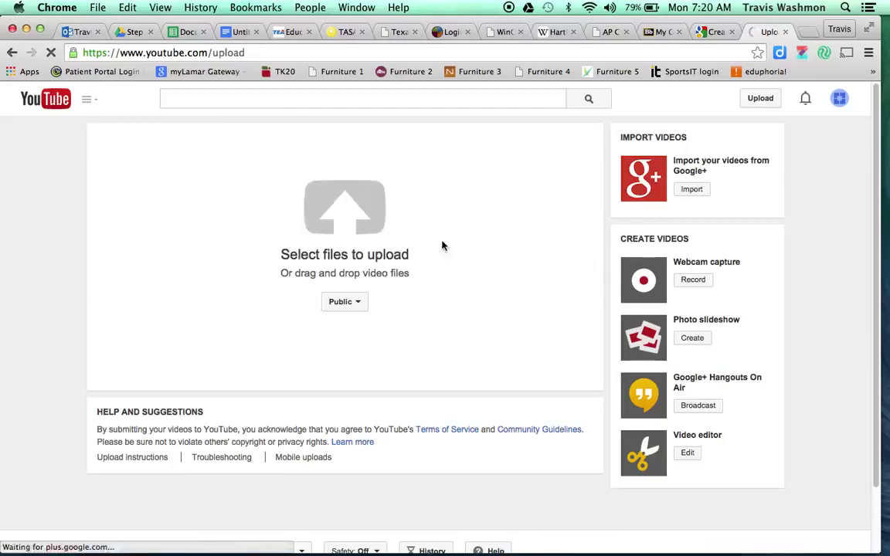
left_click(359, 304)
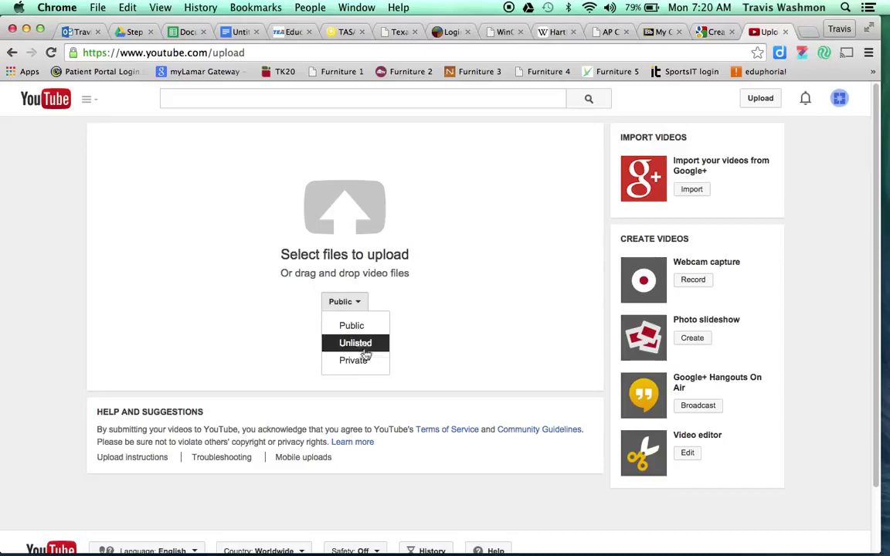
left_click(351, 326)
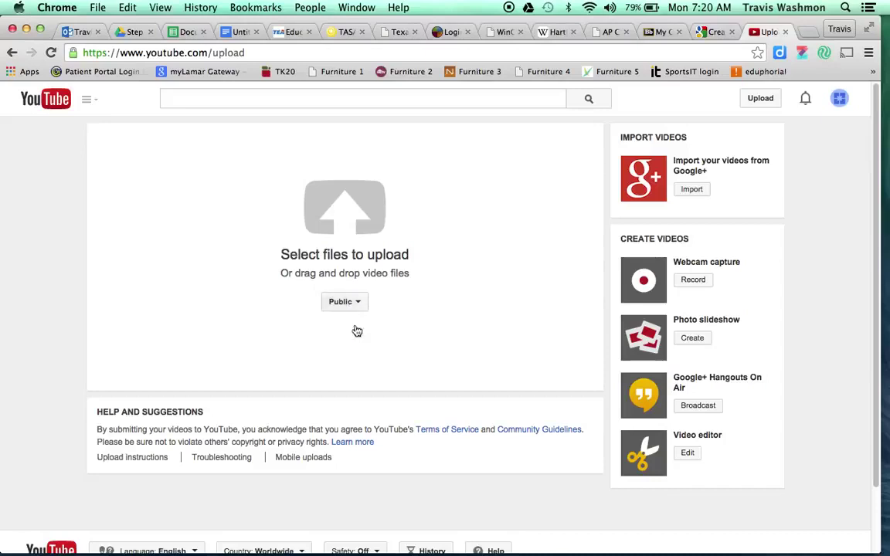
Upload the 'Movie on 9-5-14 at 3.30 PM' video from the Movies library.
left_click(347, 226)
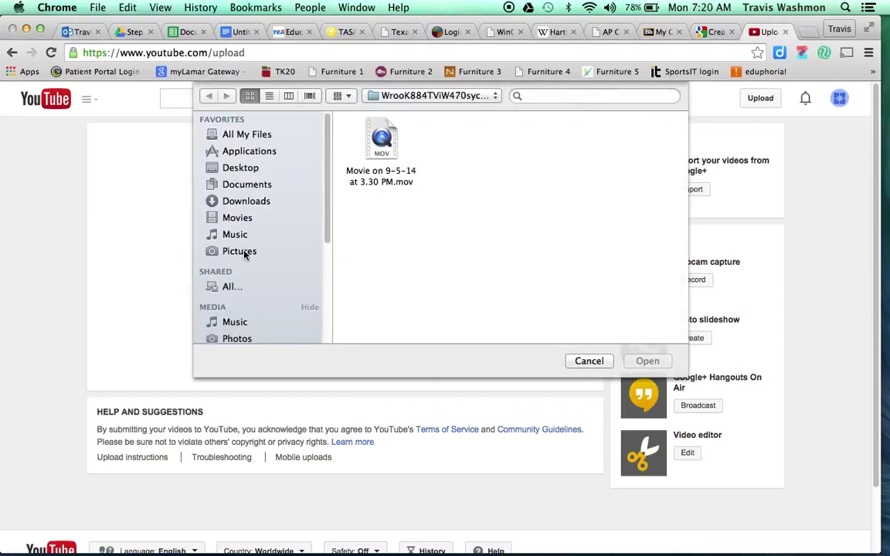
scroll(246, 252, "down", 2)
left_click(235, 314)
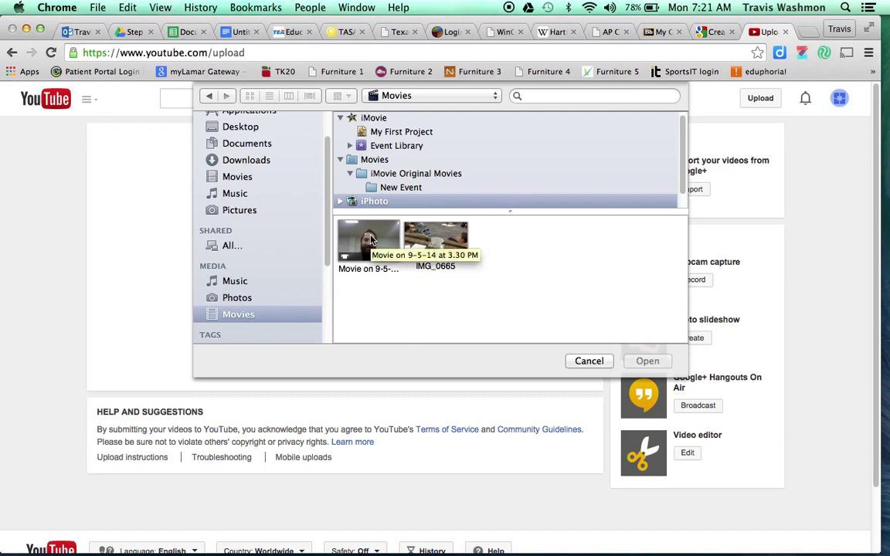
double_click(369, 240)
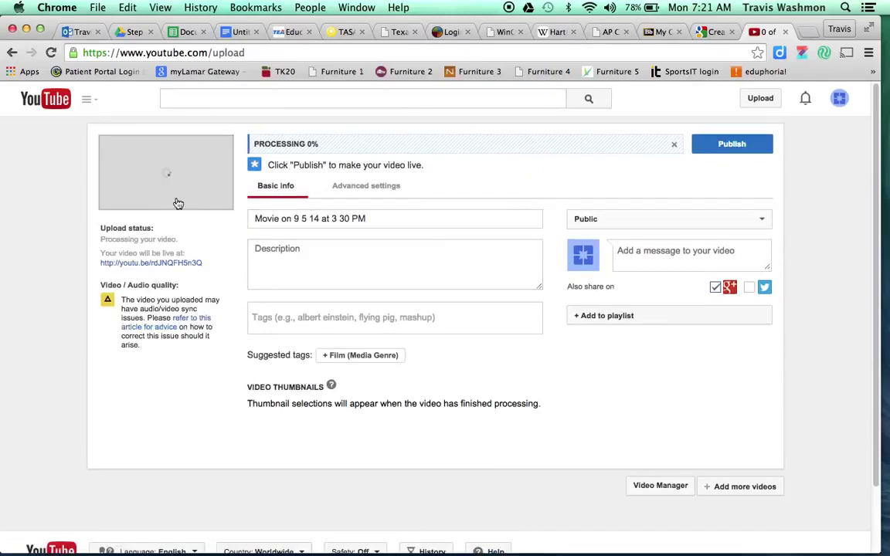
Replace the auto-generated title with 'The Incredible Mr.' followed by the presenter's surname.
triple_click(398, 220)
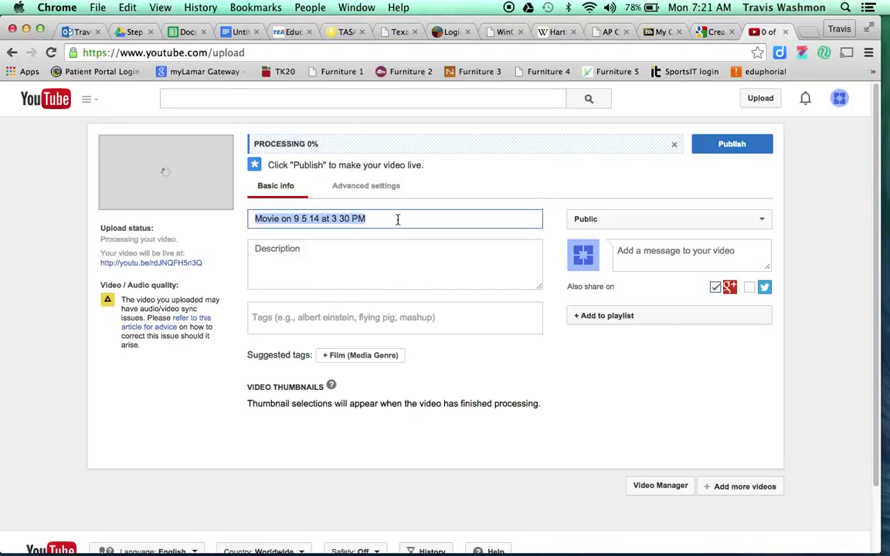
key("BackSpace")
left_click(285, 219)
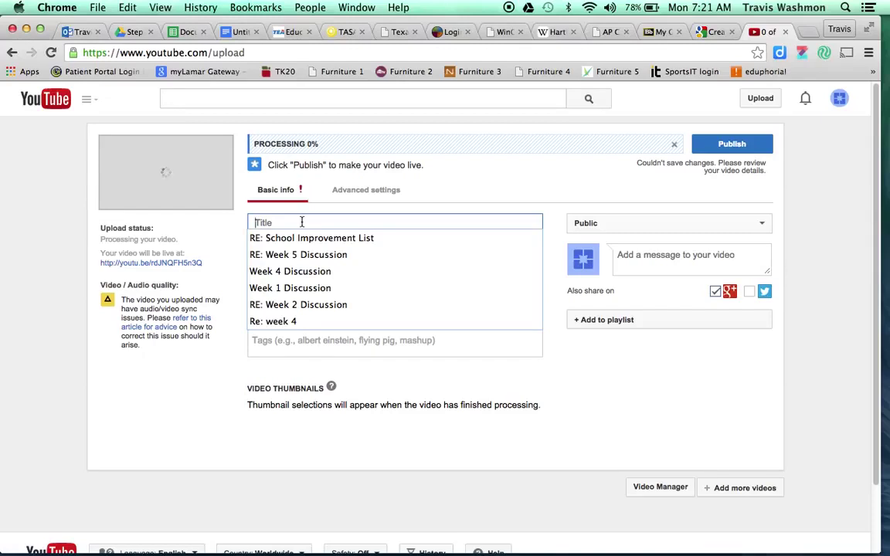
type("The l")
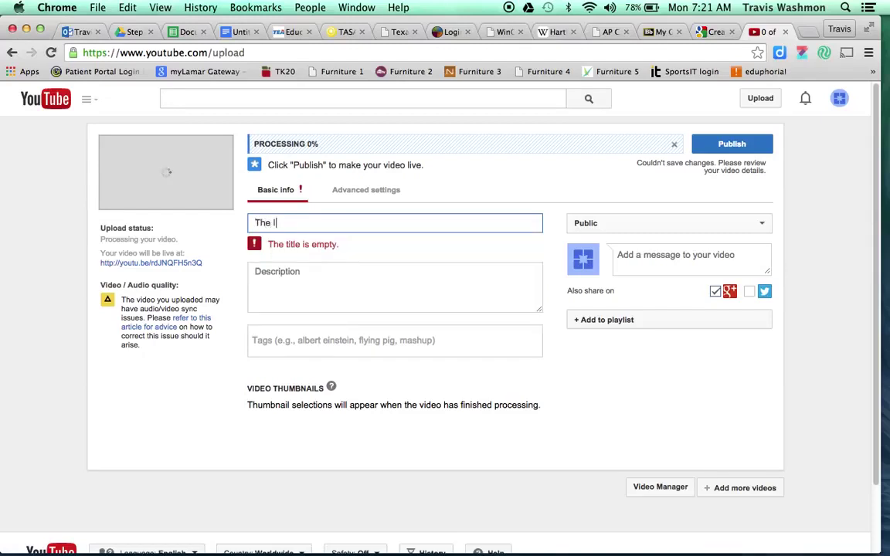
type("ncredi")
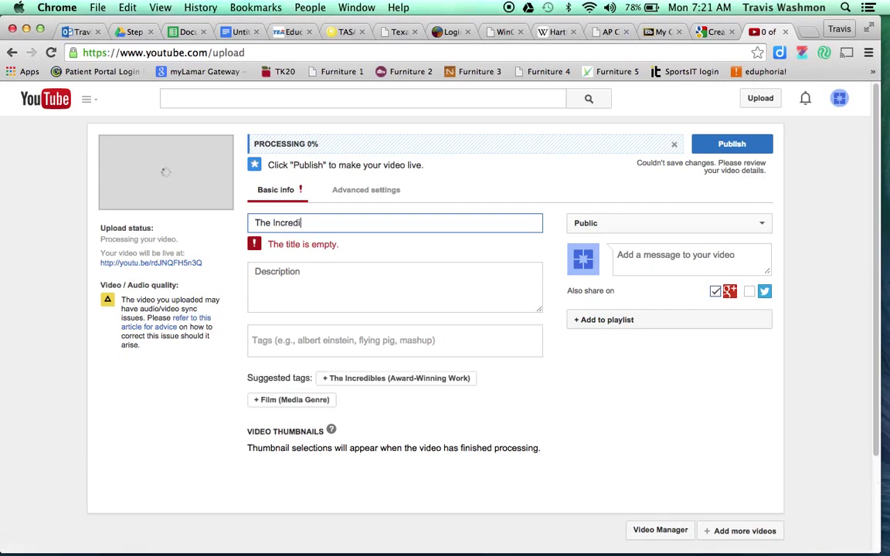
type("ble Mr.")
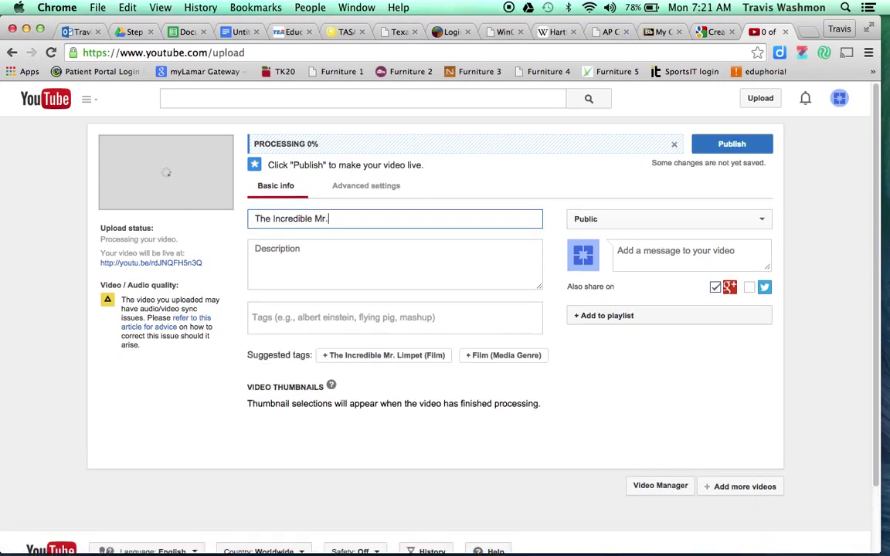
type(" Washmon")
left_click(369, 251)
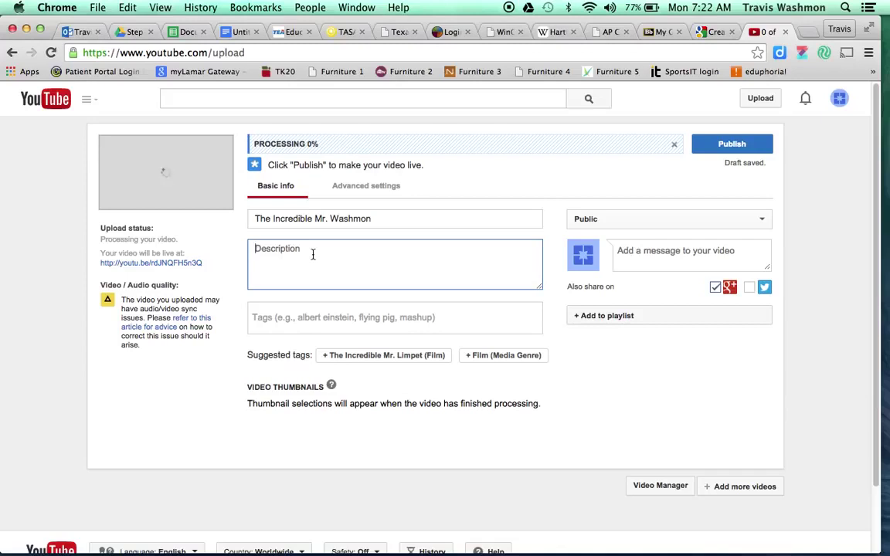
Write a description saying the presenter introduces open house for Coppell High School 2014-15.
type("Mr. Washmo")
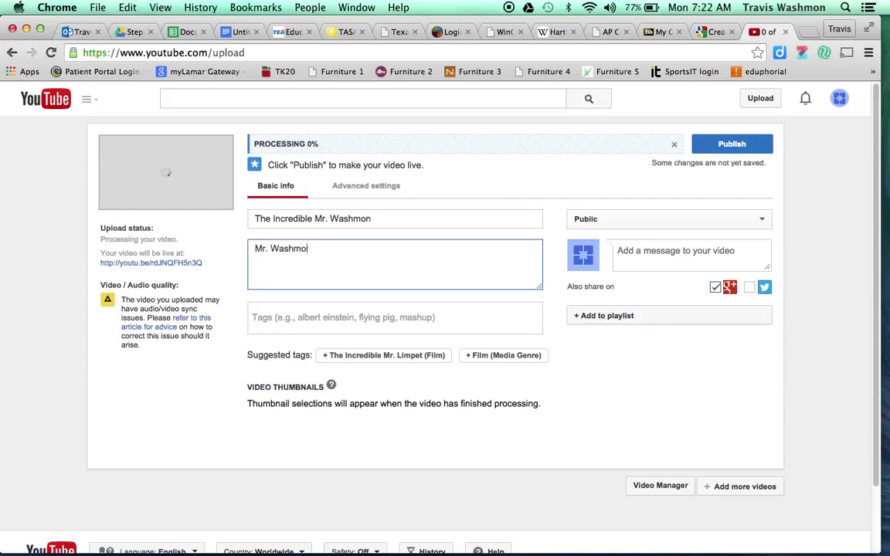
type("n introducse")
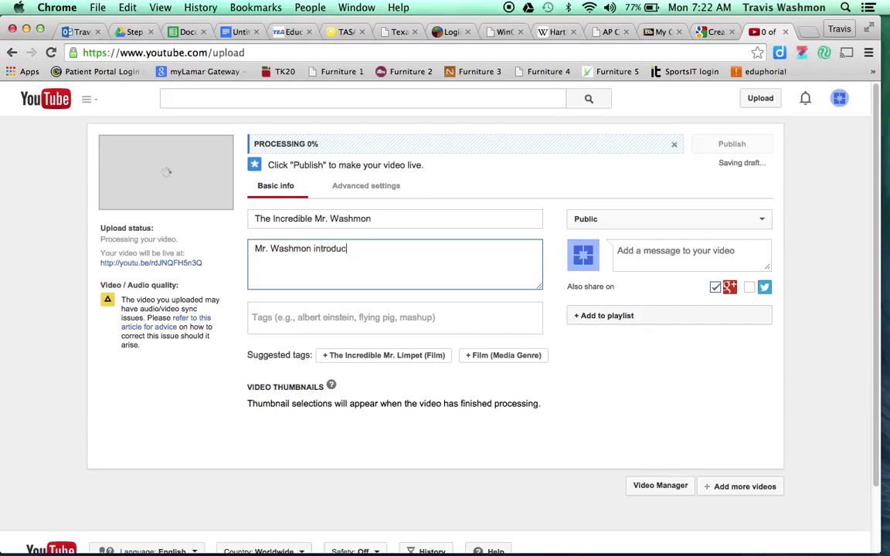
key("BackSpace")
key("BackSpace")
type("es ")
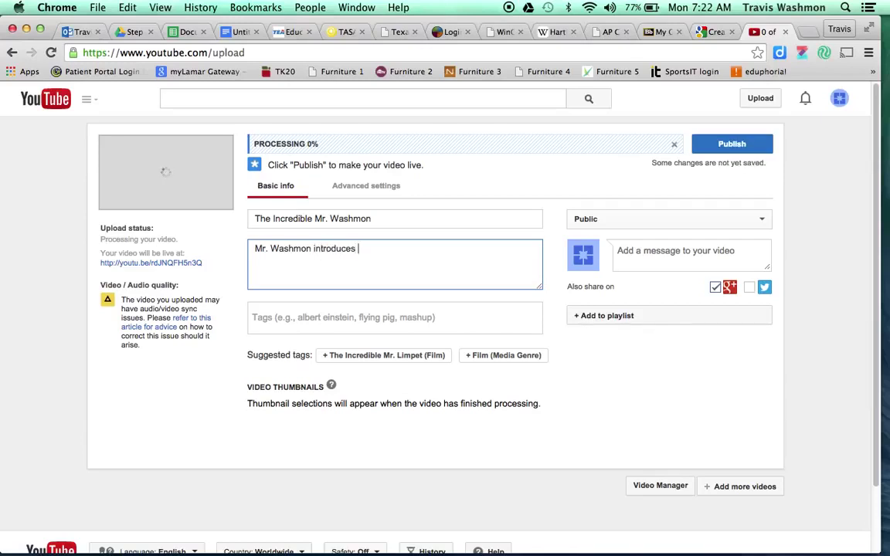
type("open house for Coppell High SA")
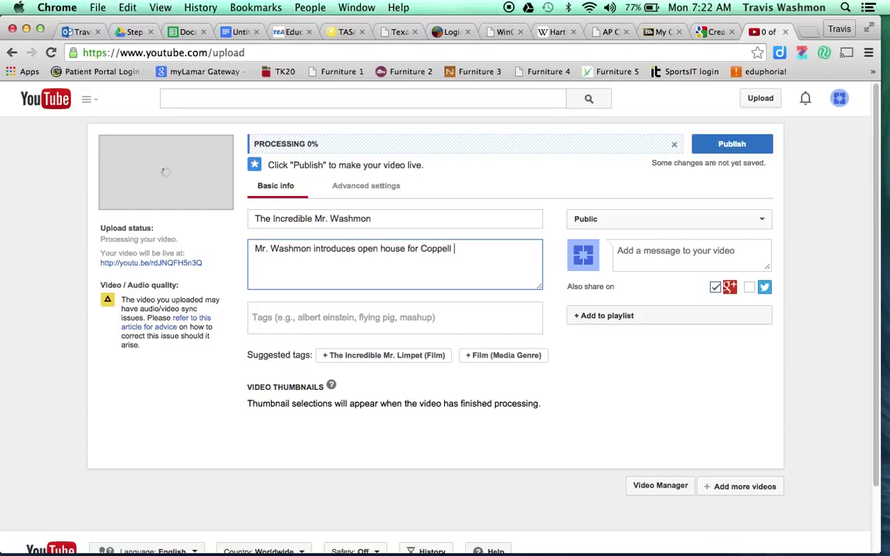
key("BackSpace")
type("school")
key("BackSpace")
key("BackSpace")
key("BackSpace")
key("BackSpace")
key("BackSpace")
key("BackSpace")
key("BackSpace")
type("School 2014-15.")
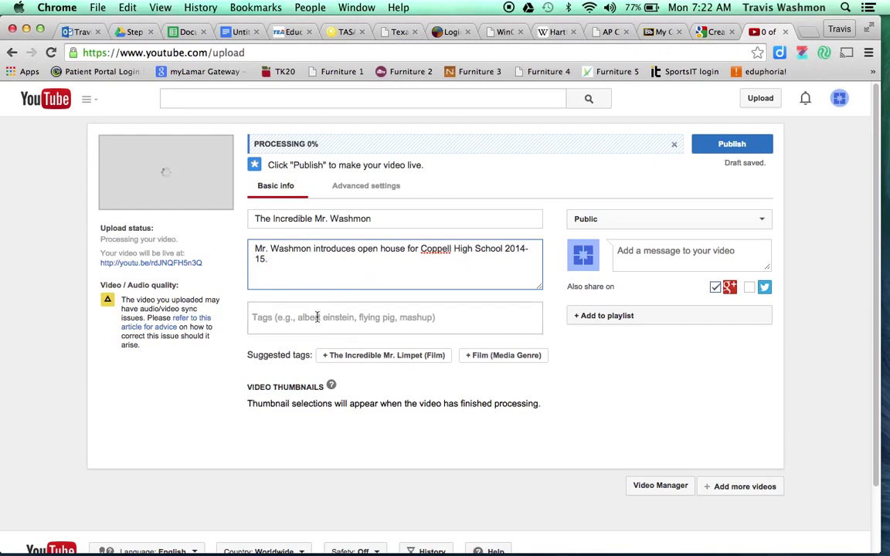
Move on to the tags field as the upload ends in a failed-to-process message.
left_click(369, 317)
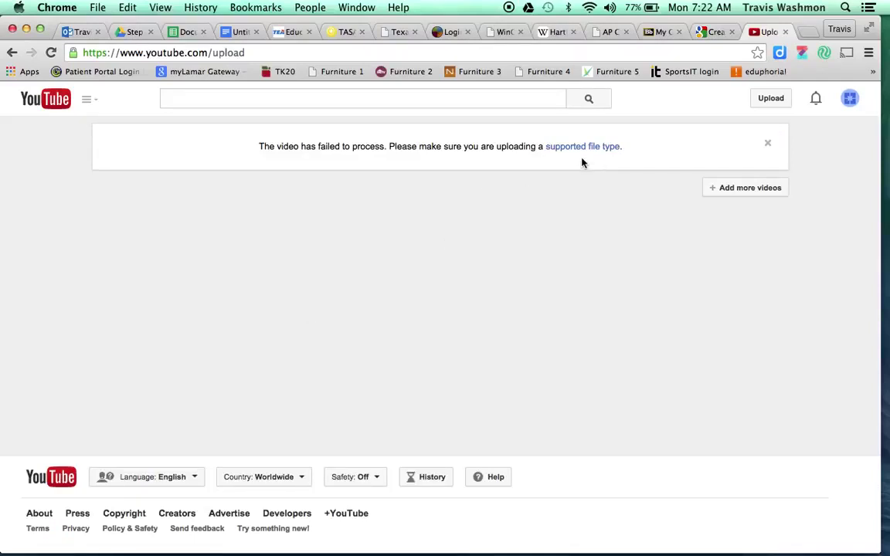
Close the processing error and upload 'How to add a Blog to Weebly' from the Movies folder.
left_click(768, 146)
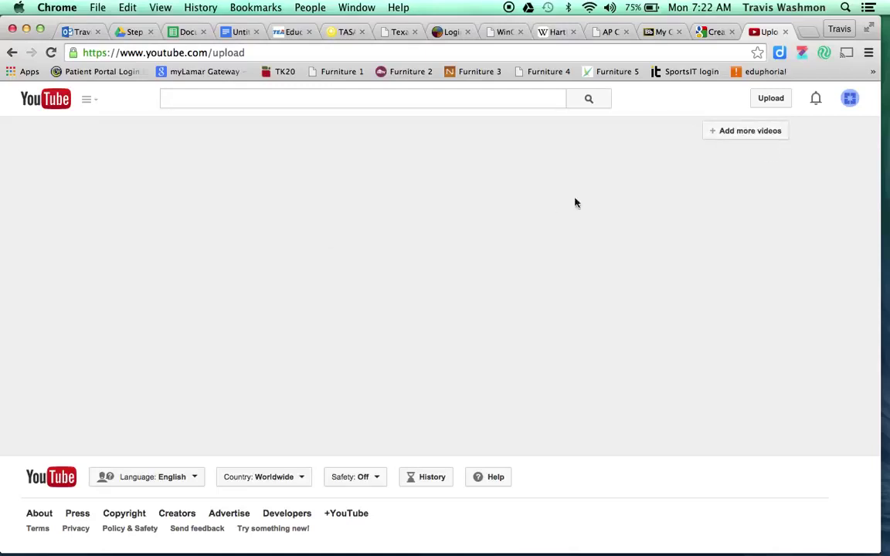
left_click(759, 136)
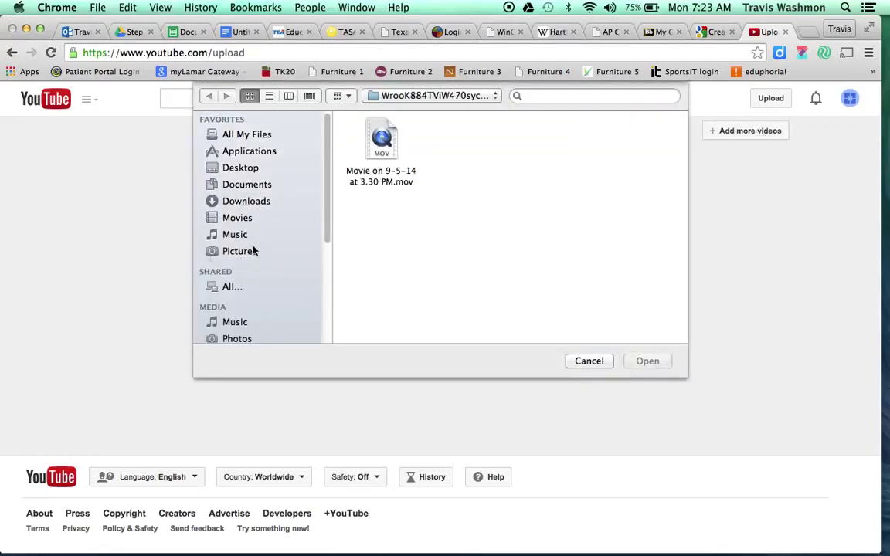
left_click(240, 219)
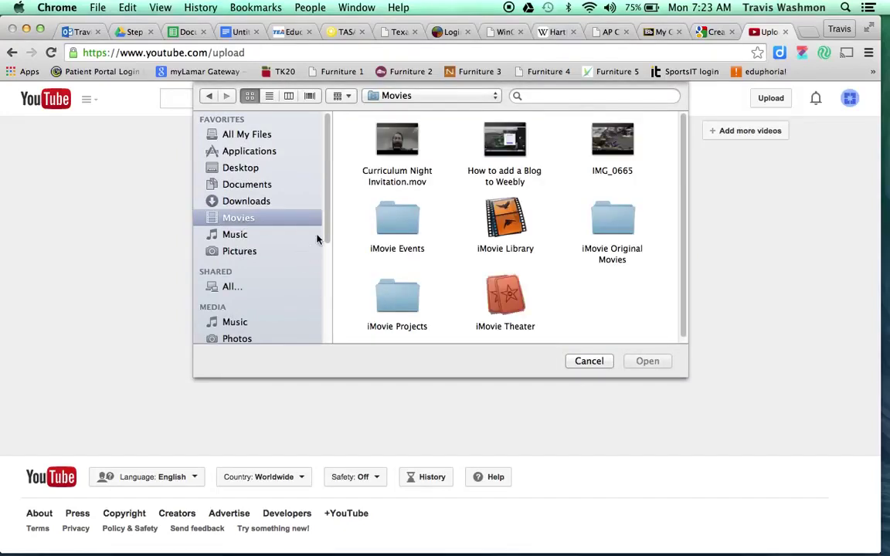
left_click(505, 177)
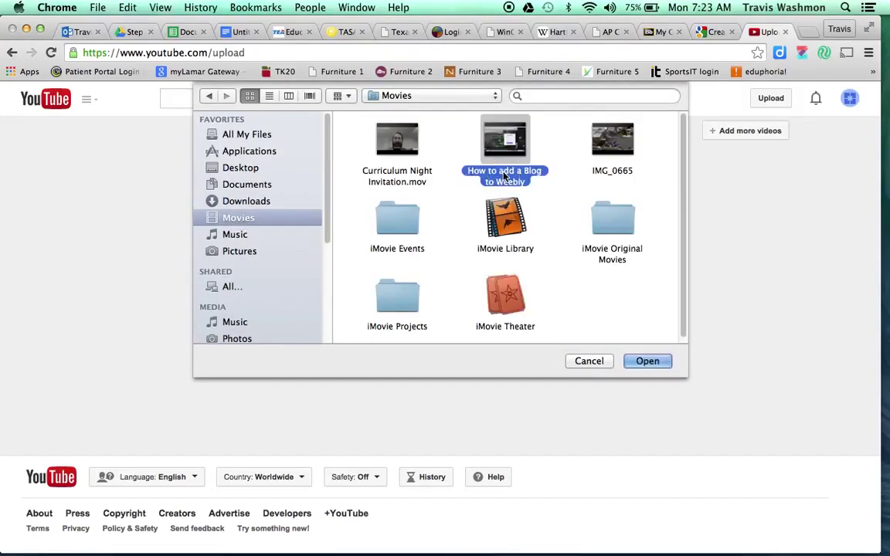
double_click(503, 177)
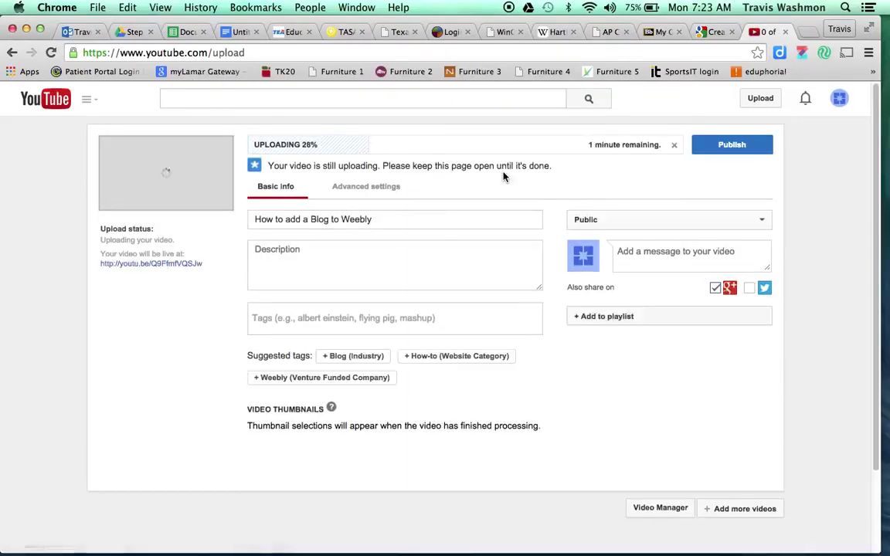
left_click(408, 223)
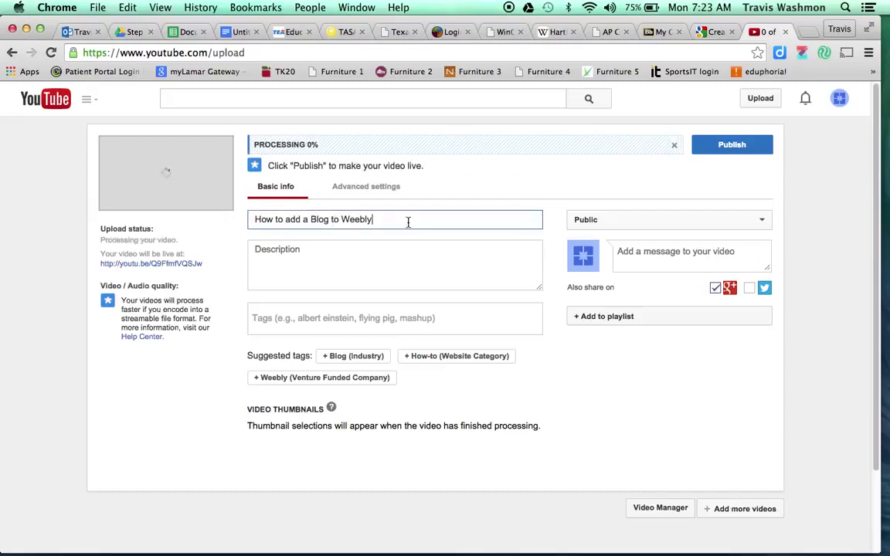
left_click(322, 255)
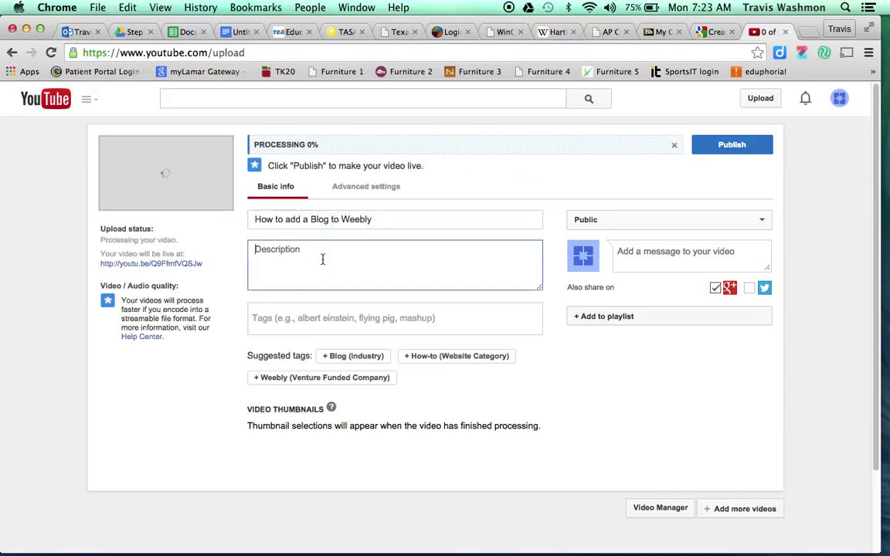
Enter the description that the presenter walks his students through the blog making process for Weebly.com.
type("Mr. Washm")
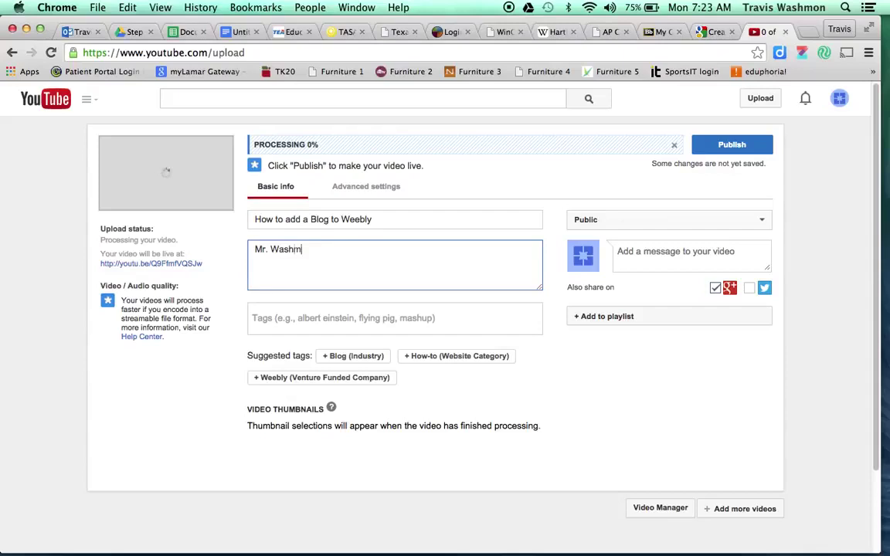
type("on walks his students throug")
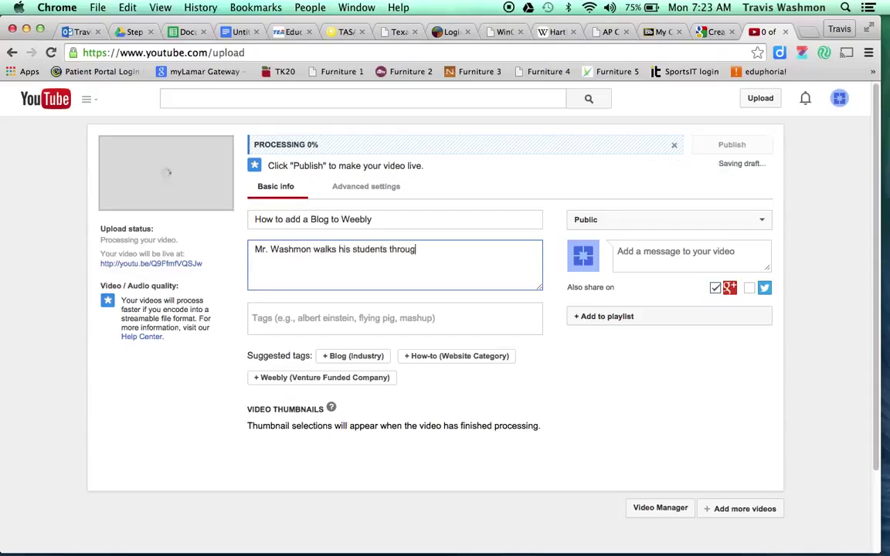
type("h the bl")
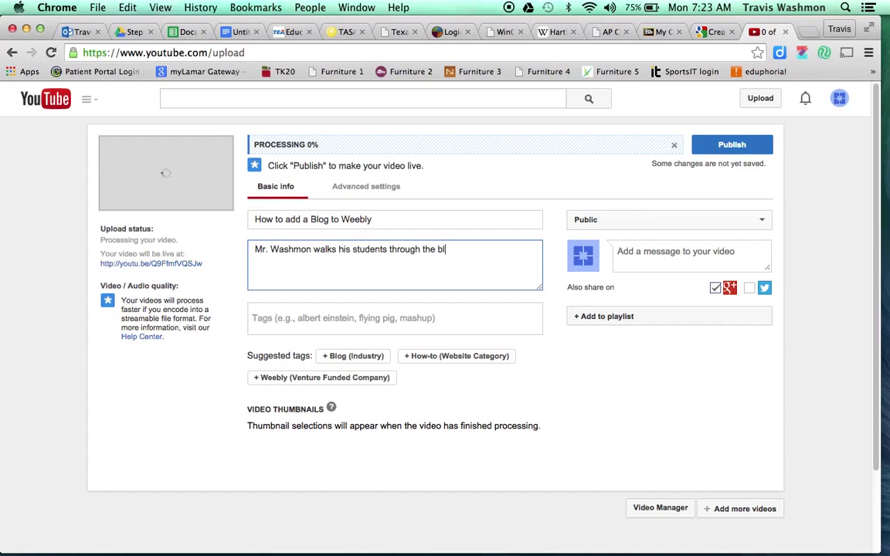
type("og making process for W")
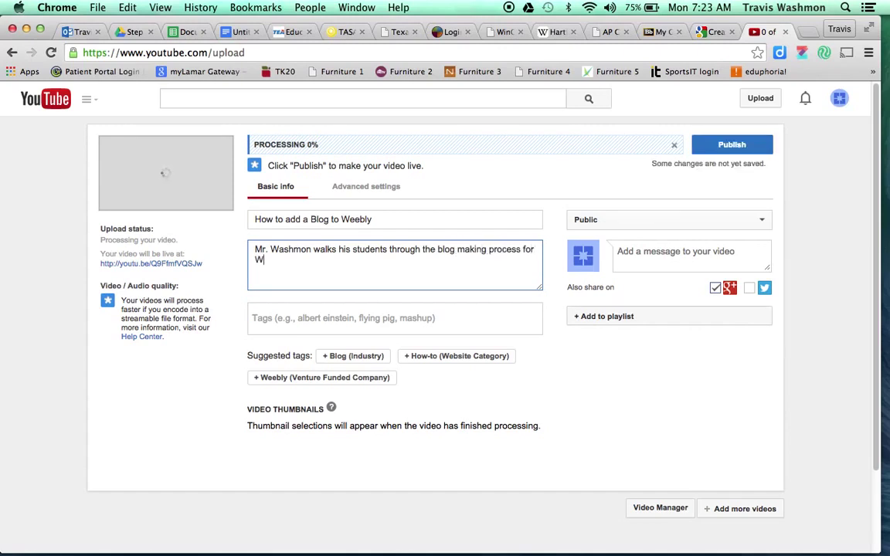
type("eebly.com")
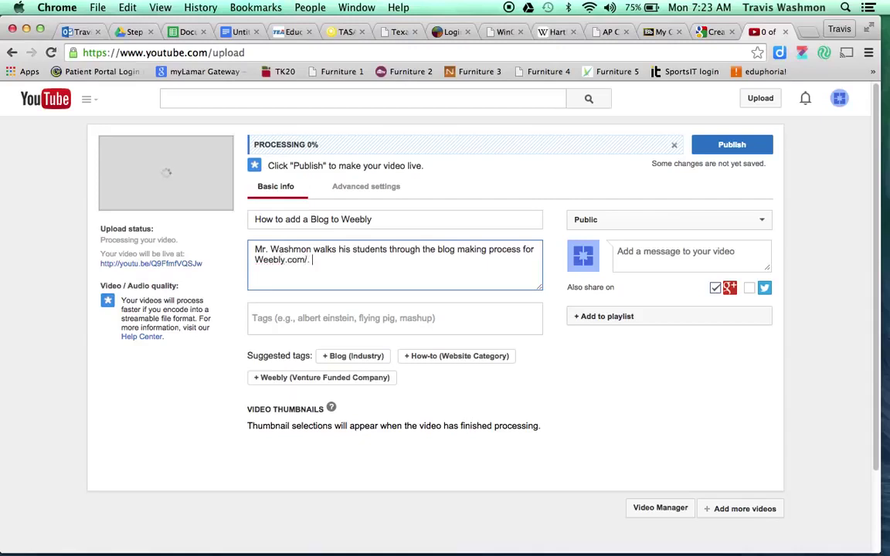
type(".")
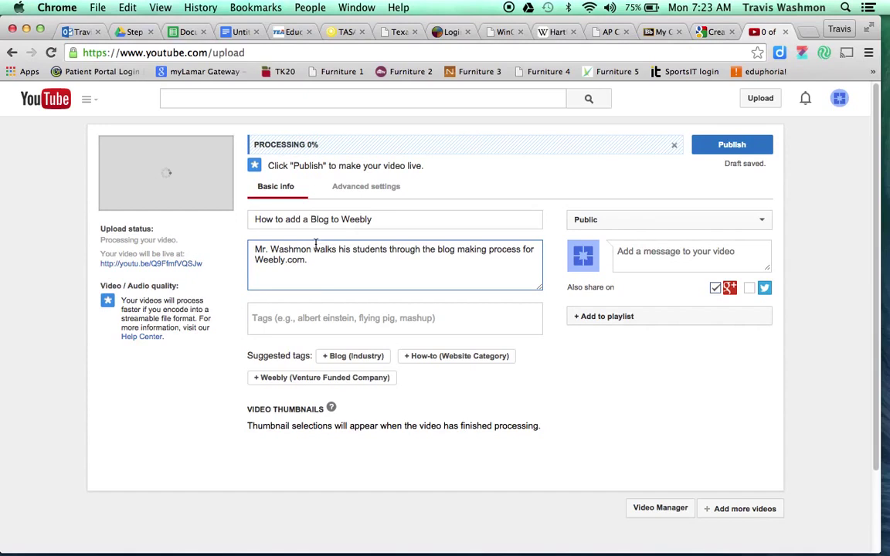
left_click(312, 319)
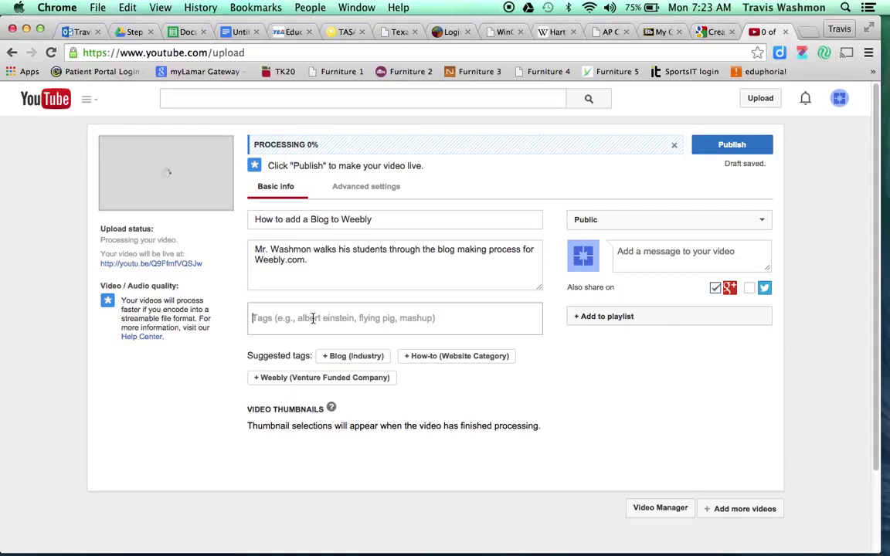
Add the tags blogs, weebly and Coppell High School.
type("blogs")
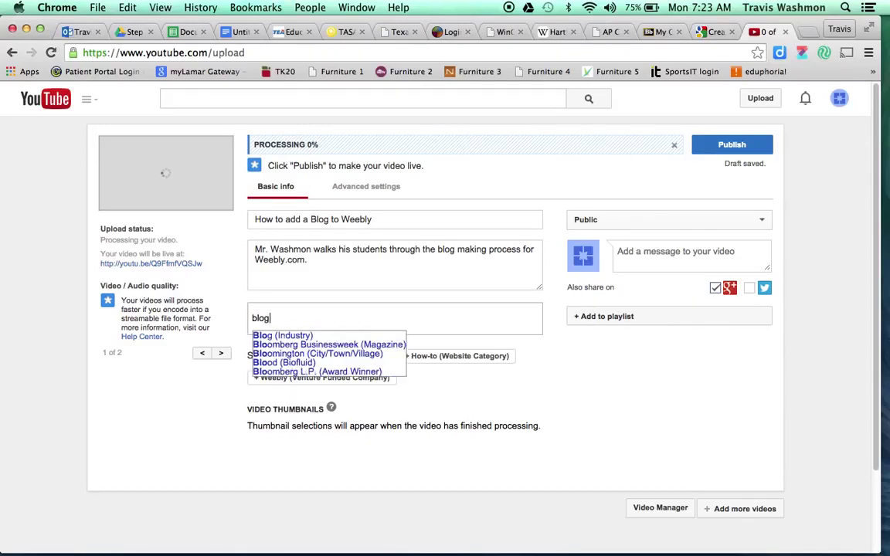
key("Return")
type("weebly")
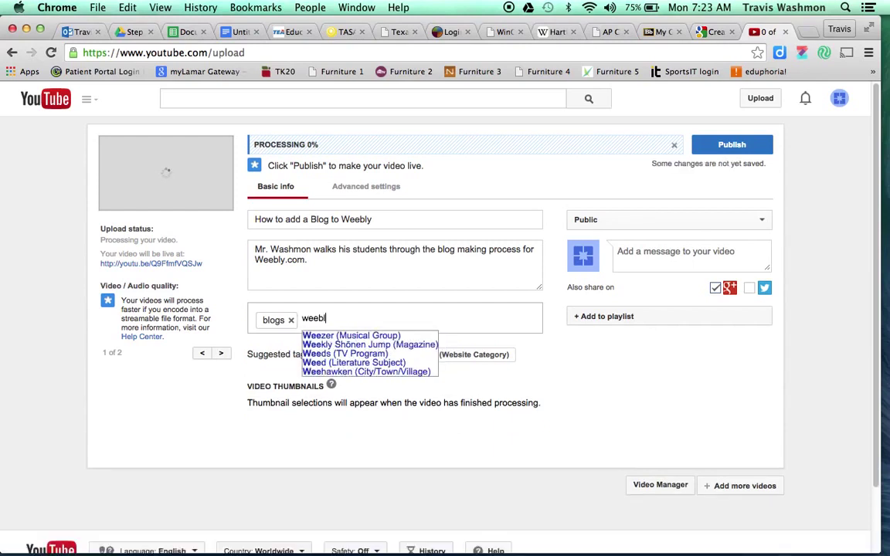
key("Return")
type("coppell")
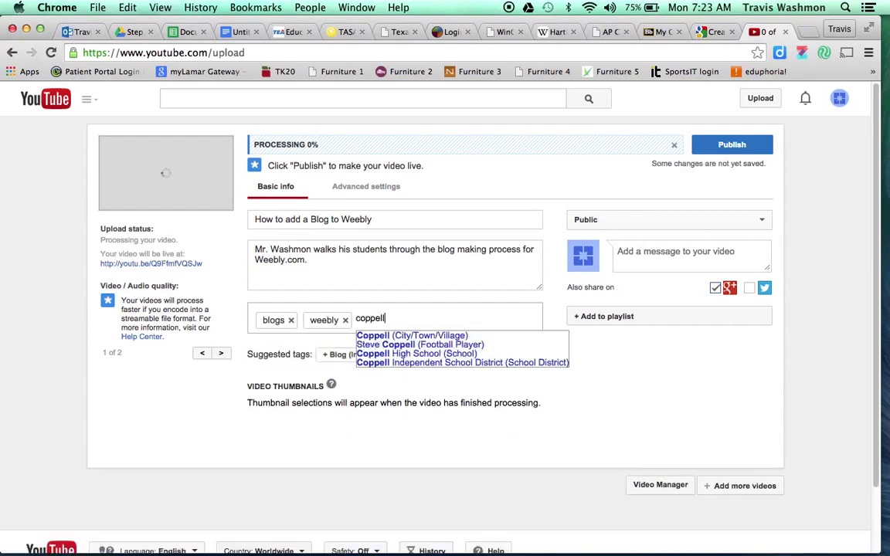
type(" high")
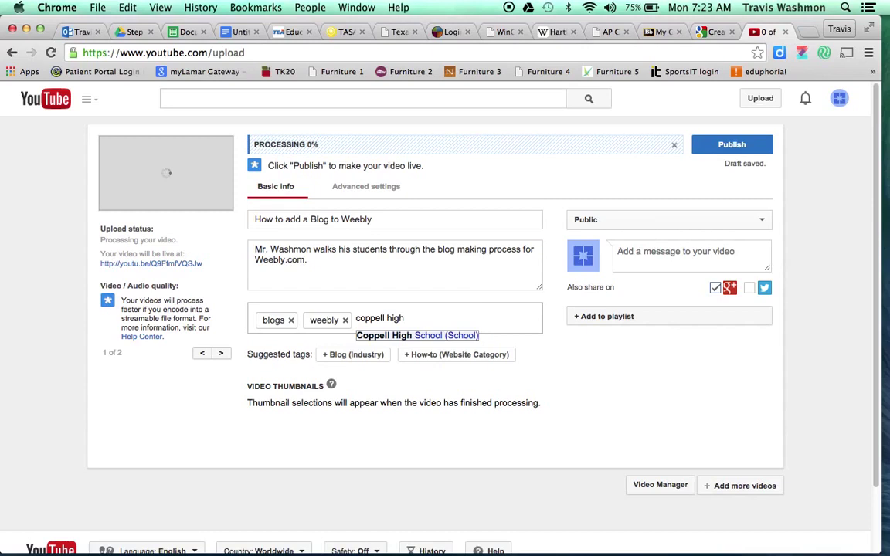
key("Return")
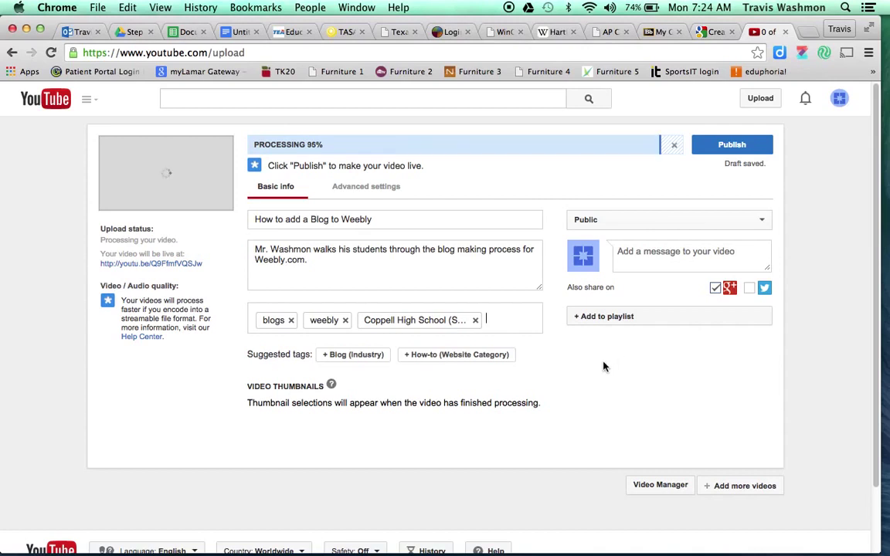
In Advanced settings, choose Creative Commons - Attribution as the license.
left_click(355, 192)
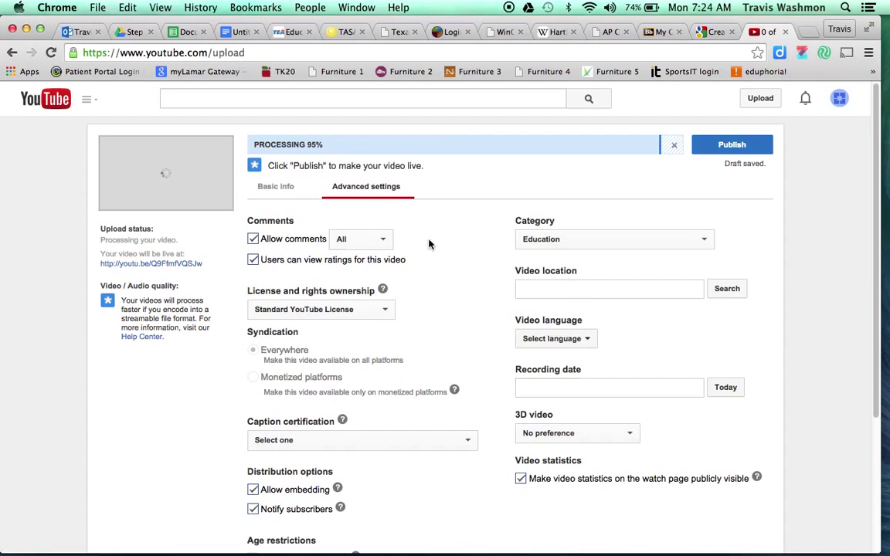
scroll(425, 258, "down", 2)
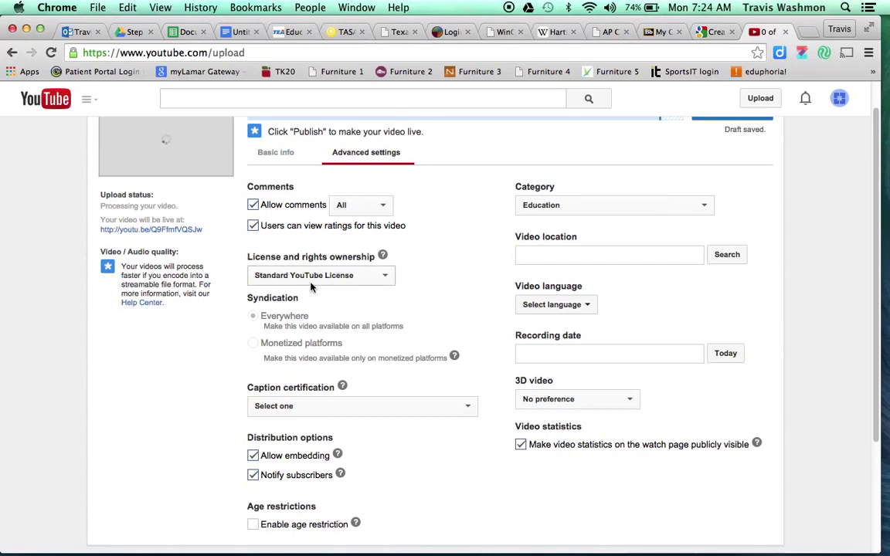
left_click(387, 275)
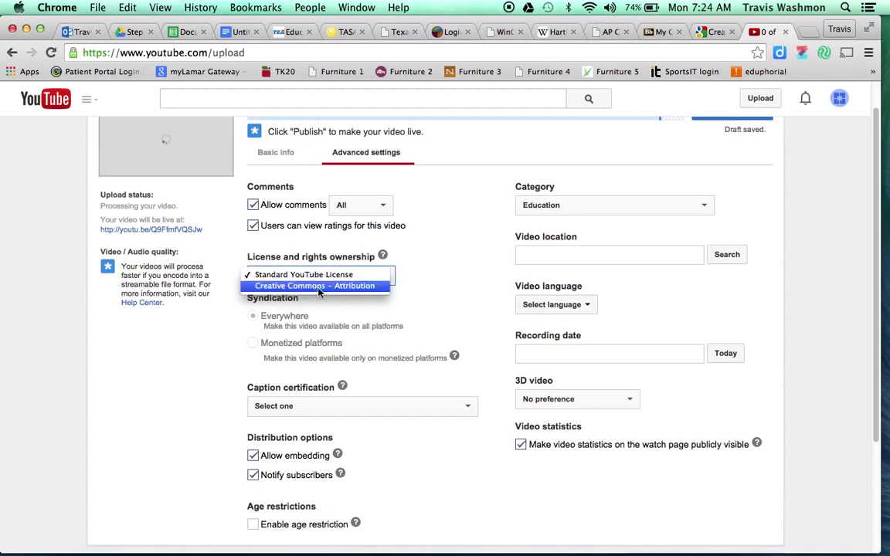
left_click(284, 288)
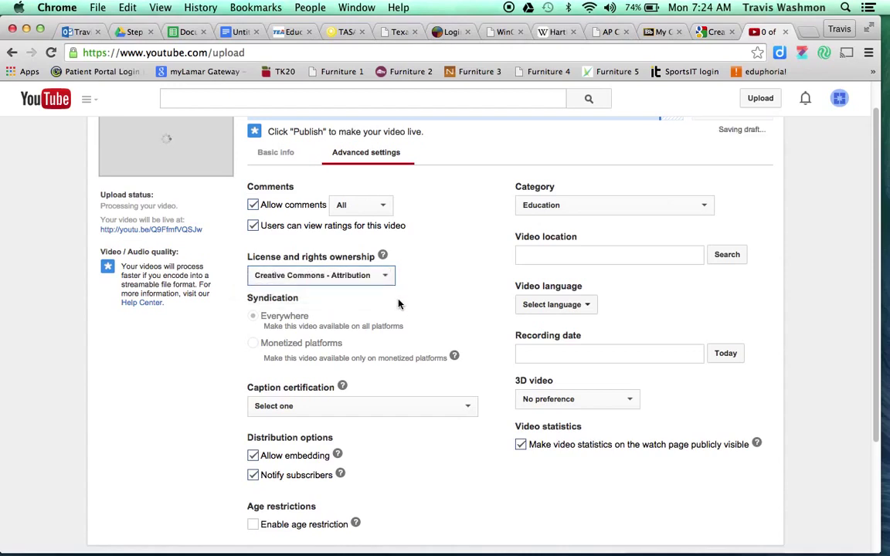
left_click(446, 265)
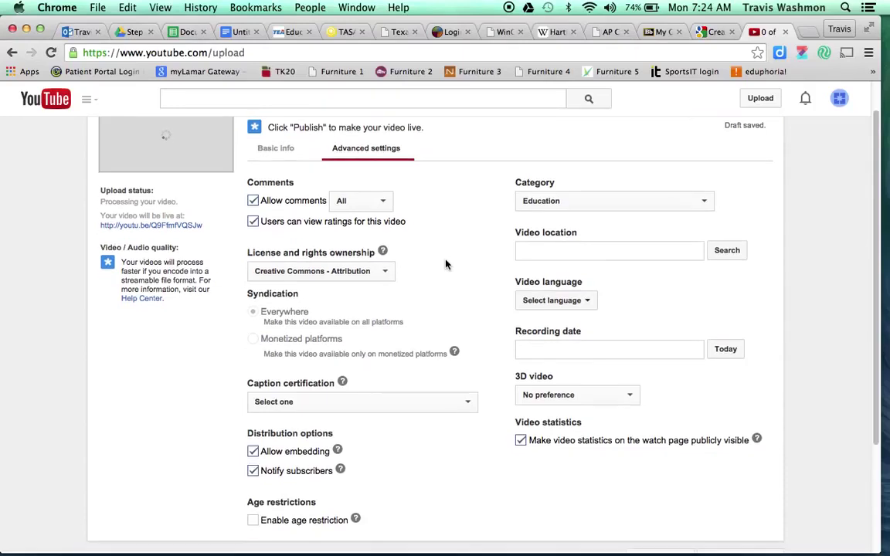
scroll(445, 265, "down", 2)
scroll(446, 264, "up", 3)
scroll(446, 265, "down", 1)
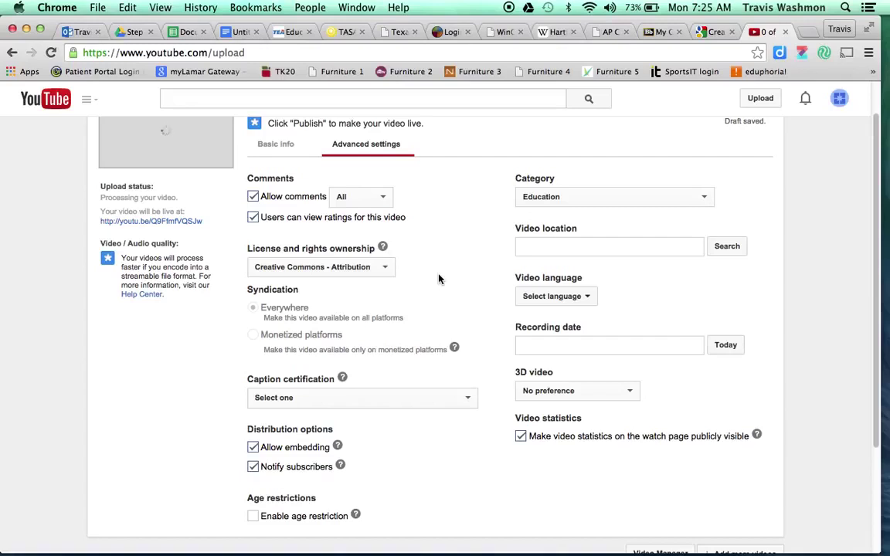
scroll(438, 279, "down", 3)
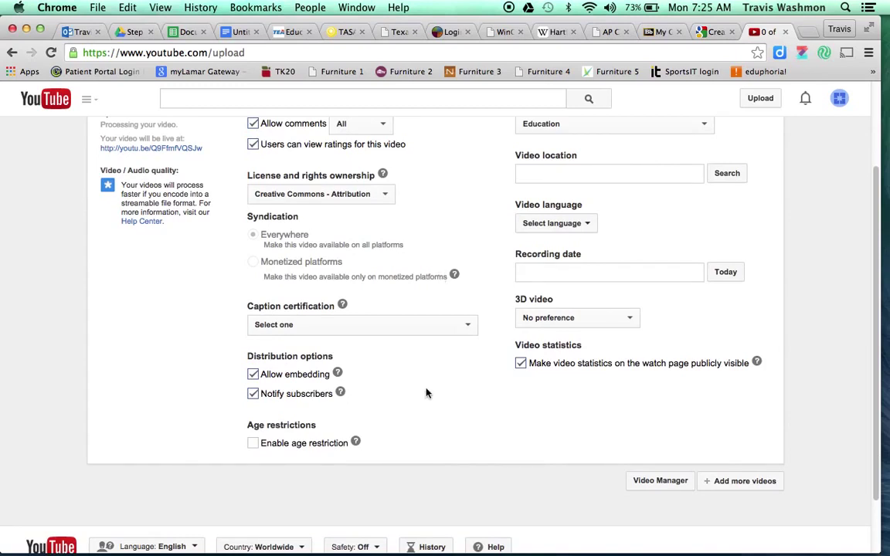
scroll(425, 393, "up", 1)
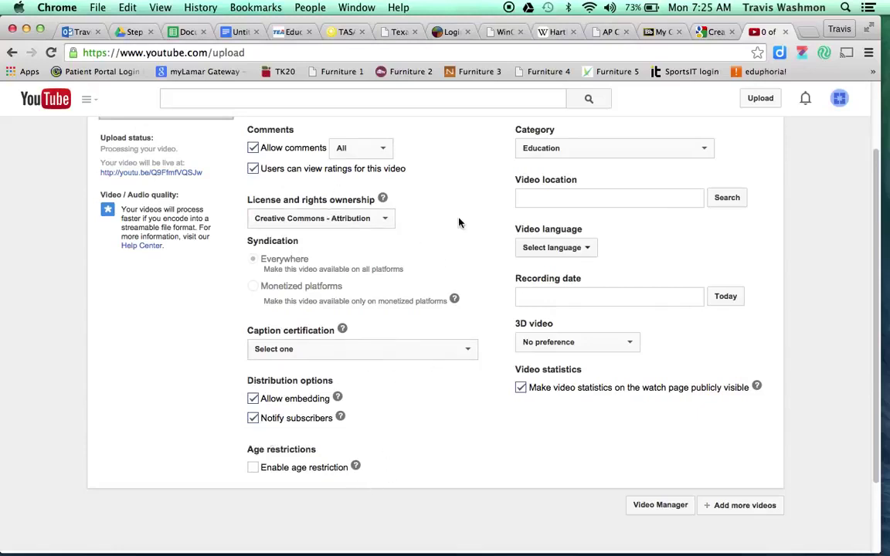
scroll(459, 222, "up", 3)
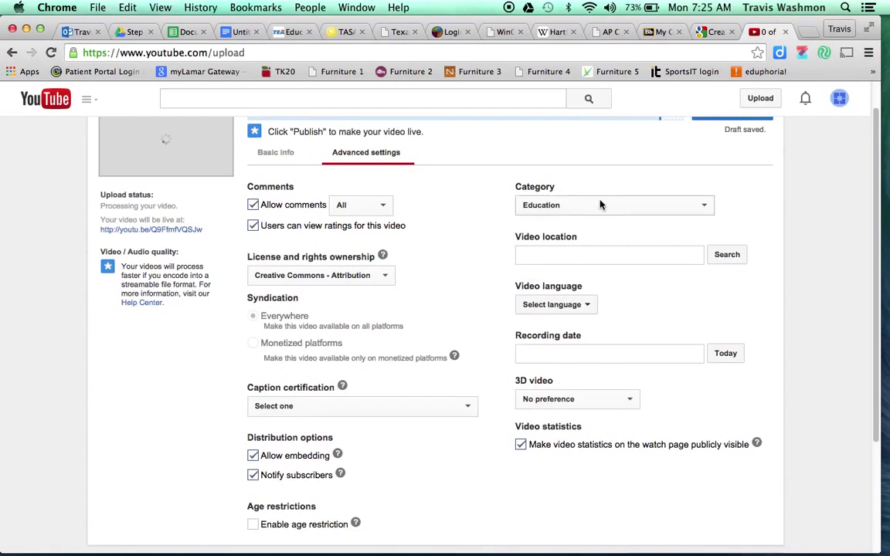
Reselect Education as the category and bring up the recording date picker.
left_click(600, 205)
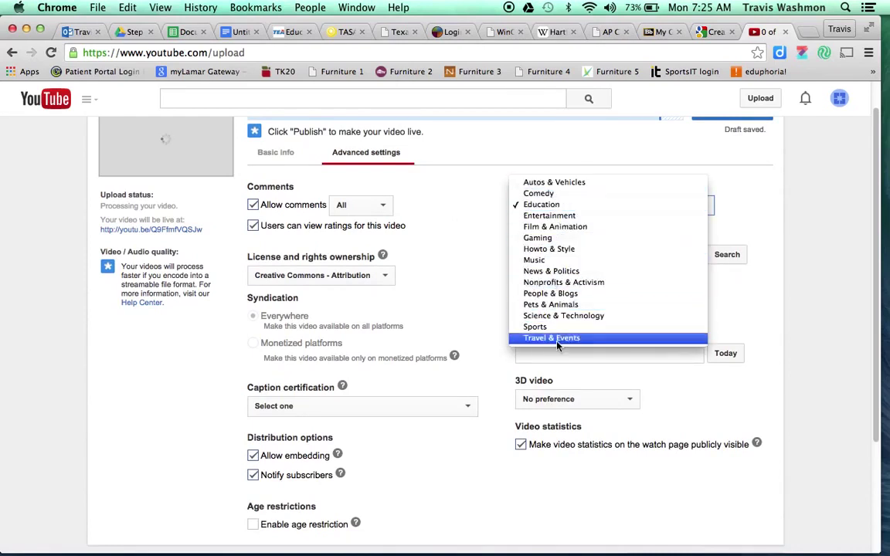
left_click(538, 204)
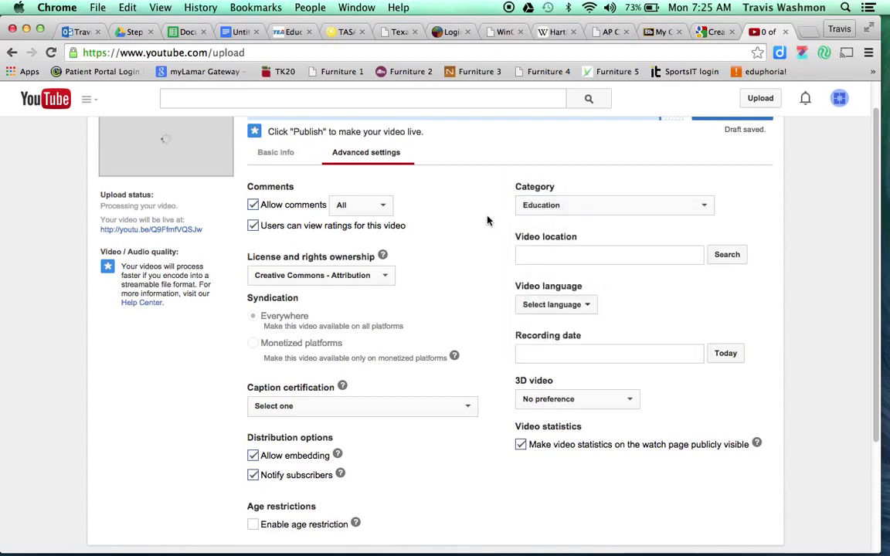
left_click(565, 353)
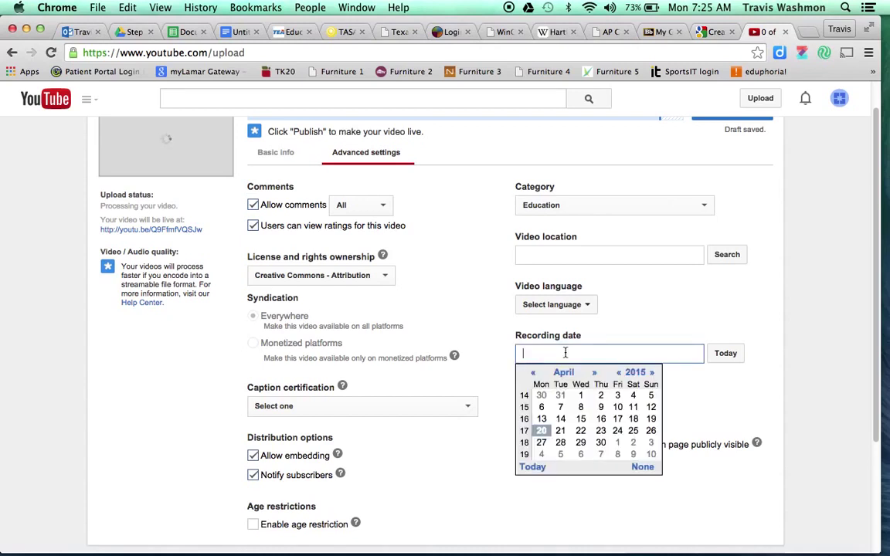
Fill the recording date with today's date, April 20, 2015, using the Today button.
left_click(725, 353)
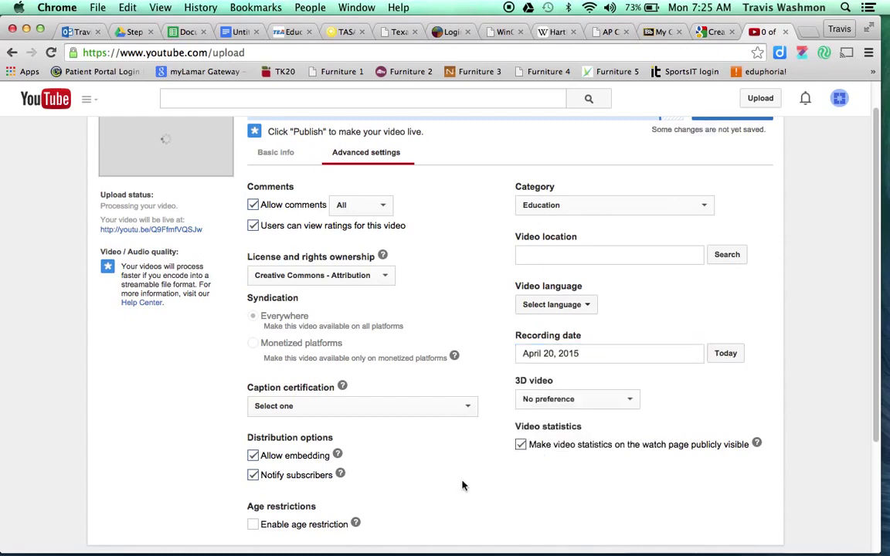
scroll(489, 428, "down", 3)
scroll(487, 430, "up", 4)
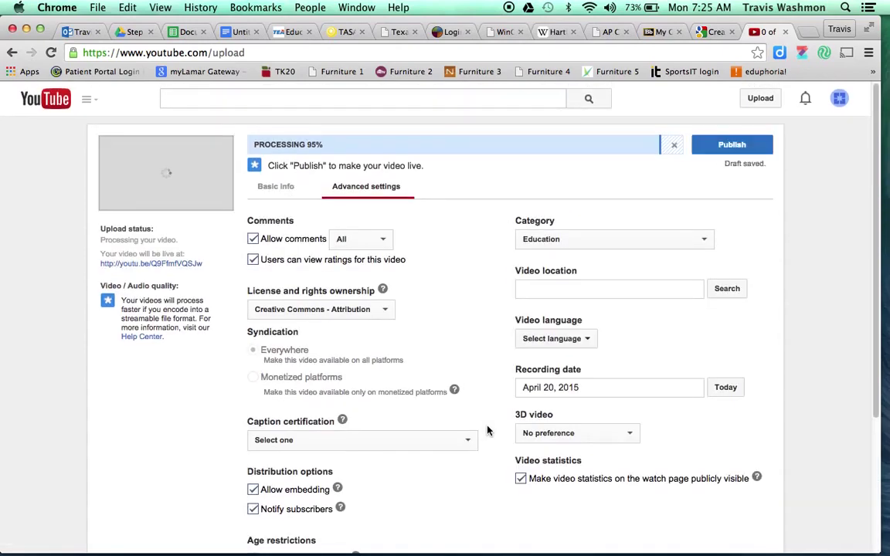